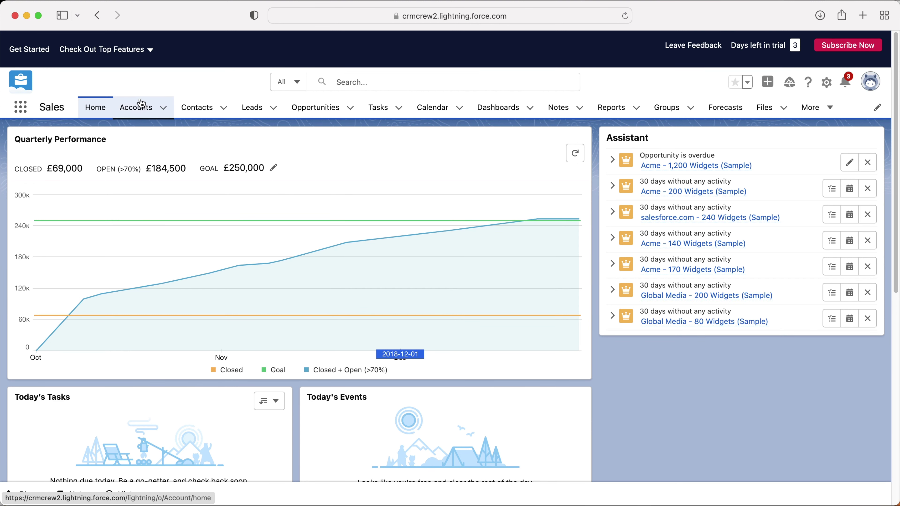
Step: Open the All Accounts list showing Acme, Global Media and salesforce.com
{"action": "left_click", "coordinate": [140, 108]}
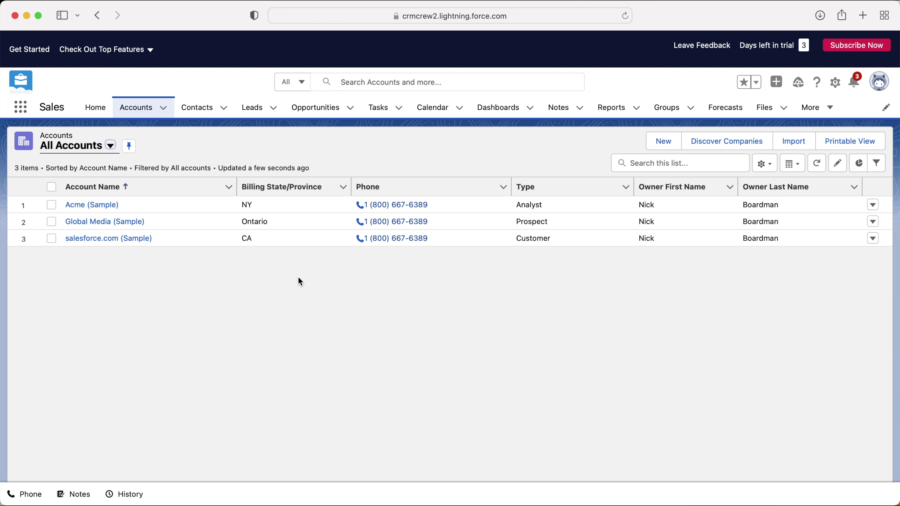
Step: Start a new account named CRMCrew and set its Type to Press
{"action": "left_click", "coordinate": [668, 144]}
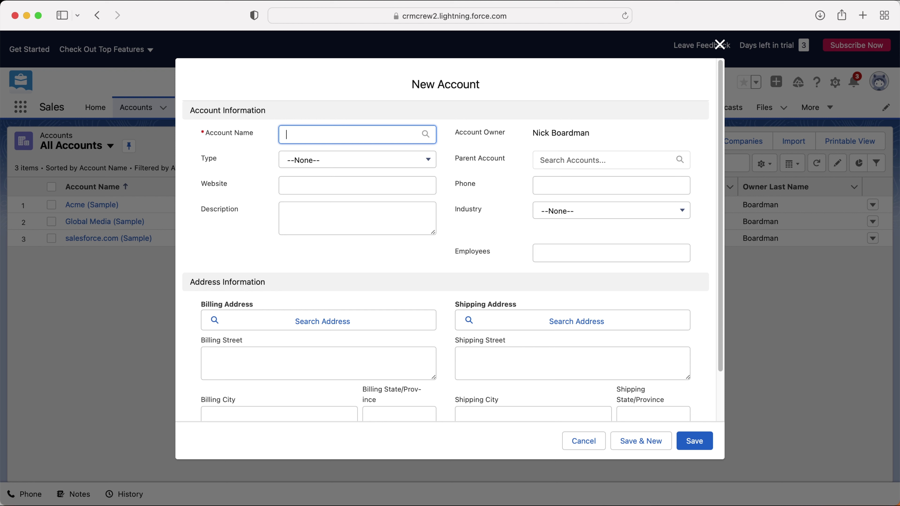
{"action": "type", "text": "CRMCrew"}
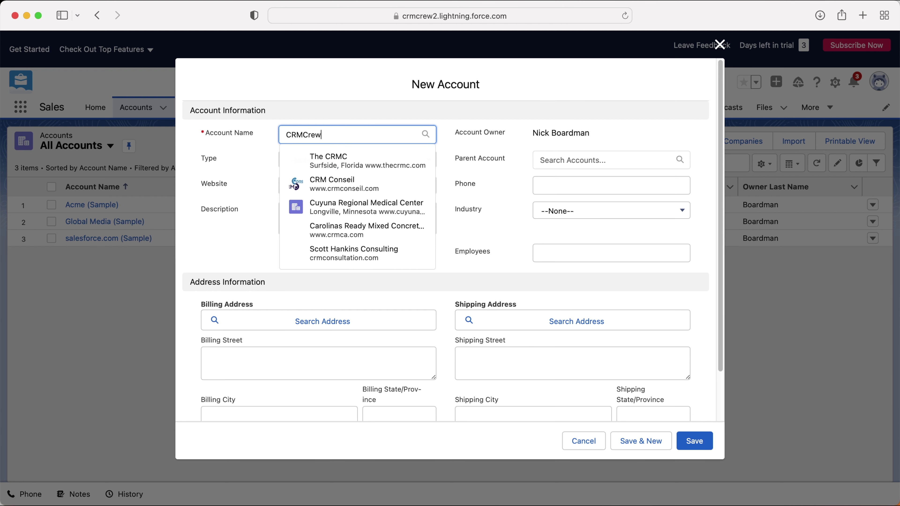
{"action": "left_click", "coordinate": [251, 149]}
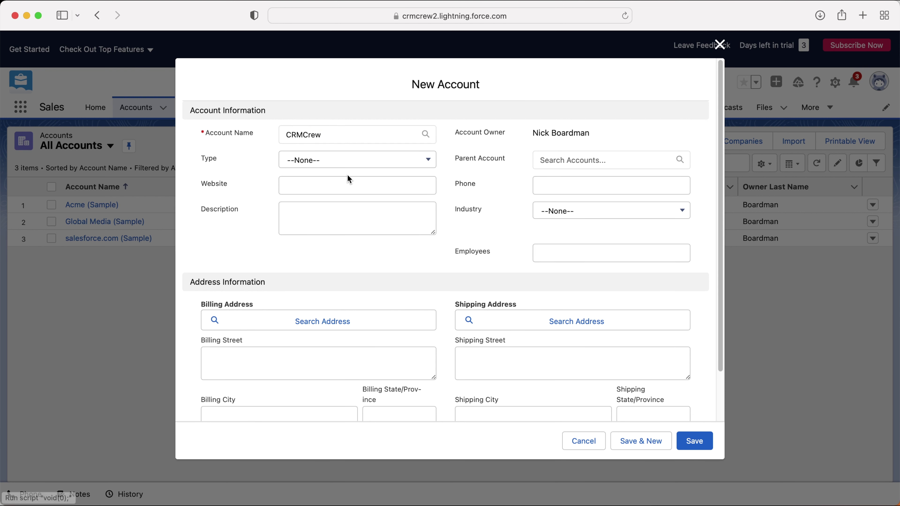
{"action": "left_click", "coordinate": [355, 168]}
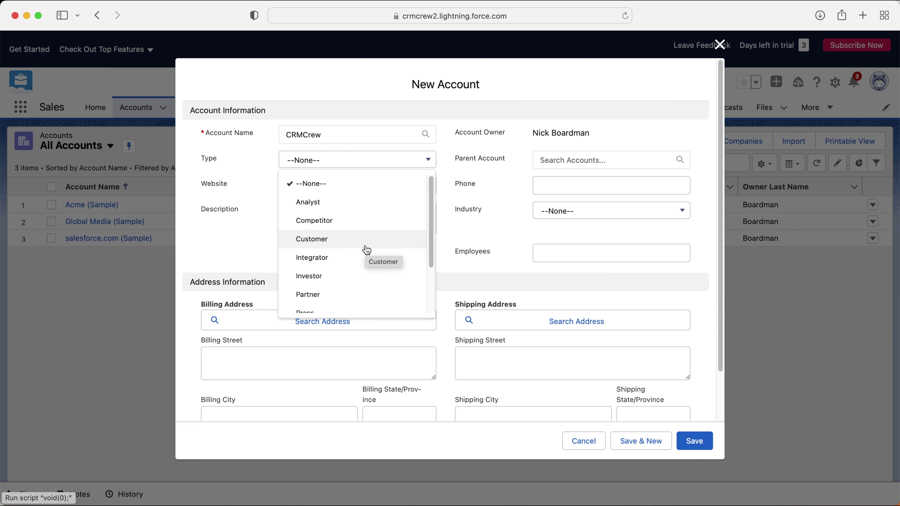
{"action": "scroll", "coordinate": [364, 251], "scroll_direction": "down", "scroll_amount": 1}
{"action": "scroll", "coordinate": [361, 260], "scroll_direction": "down", "scroll_amount": 2}
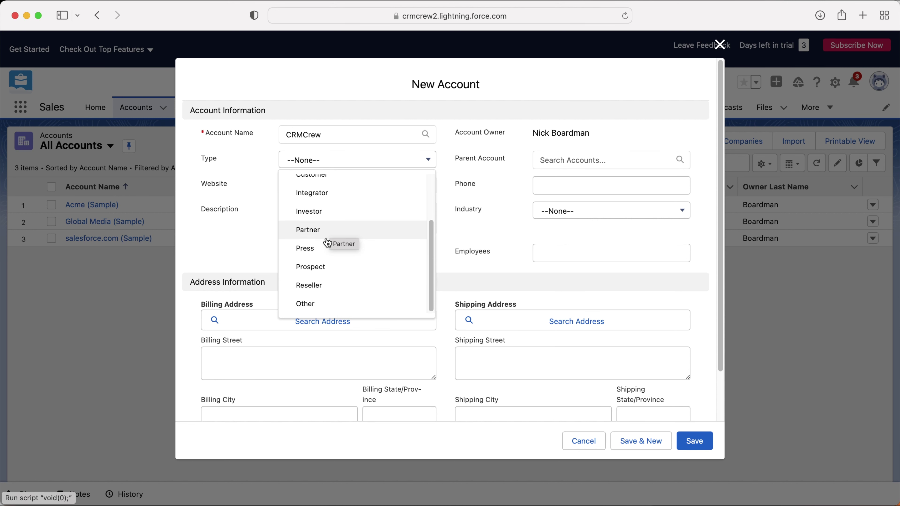
{"action": "left_click", "coordinate": [325, 251]}
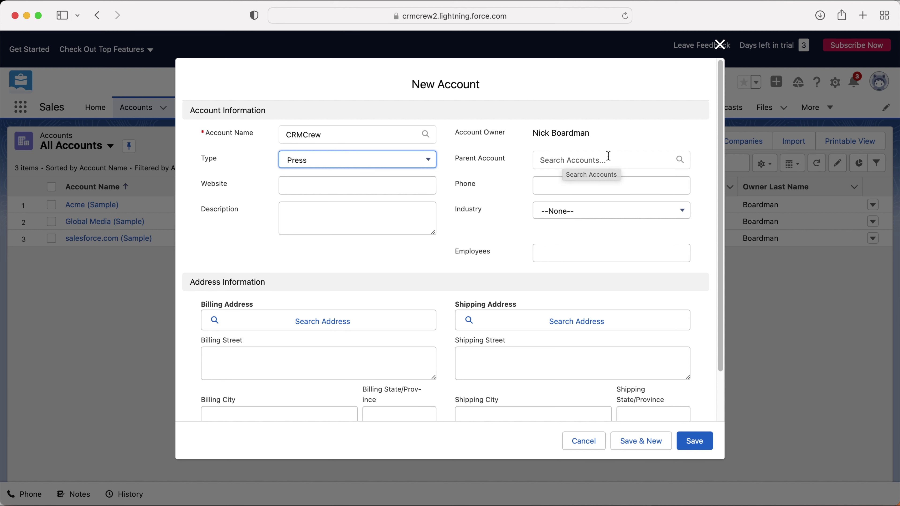
{"action": "left_click", "coordinate": [333, 190]}
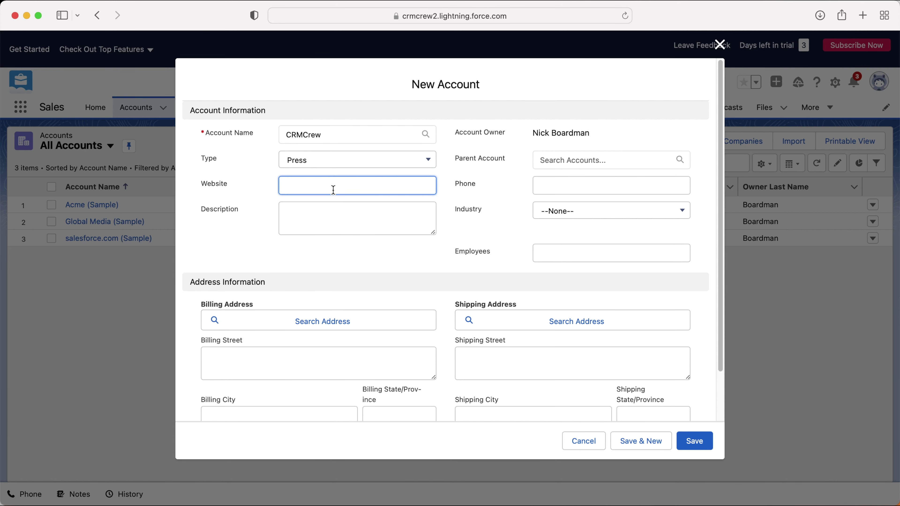
{"action": "type", "text": "www.crmcrew.co.uk"}
{"action": "key", "text": "Tab"}
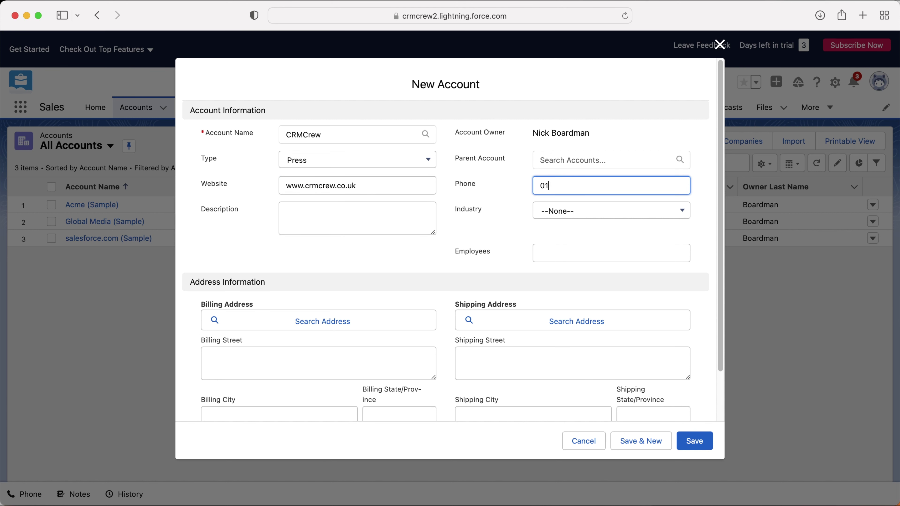
{"action": "key", "text": "Tab"}
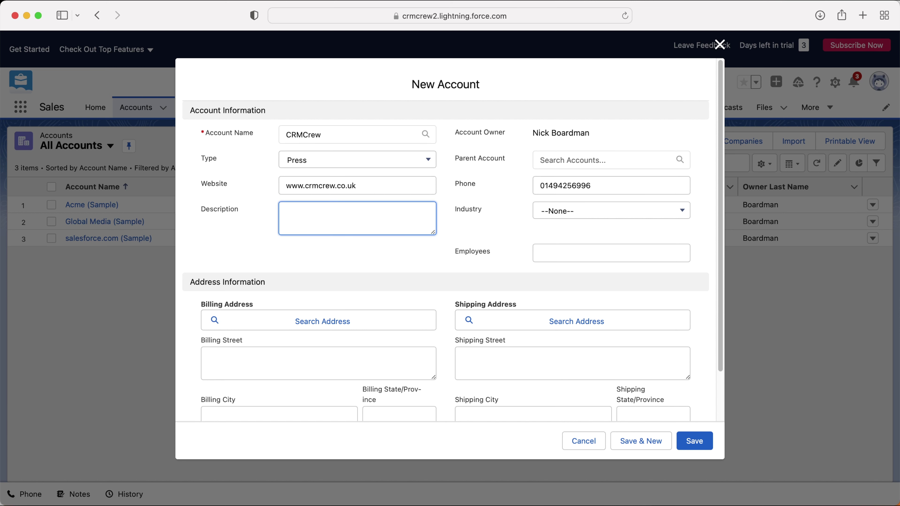
Step: Set the Industry to Technology, leaving Employees blank
{"action": "left_click", "coordinate": [606, 211]}
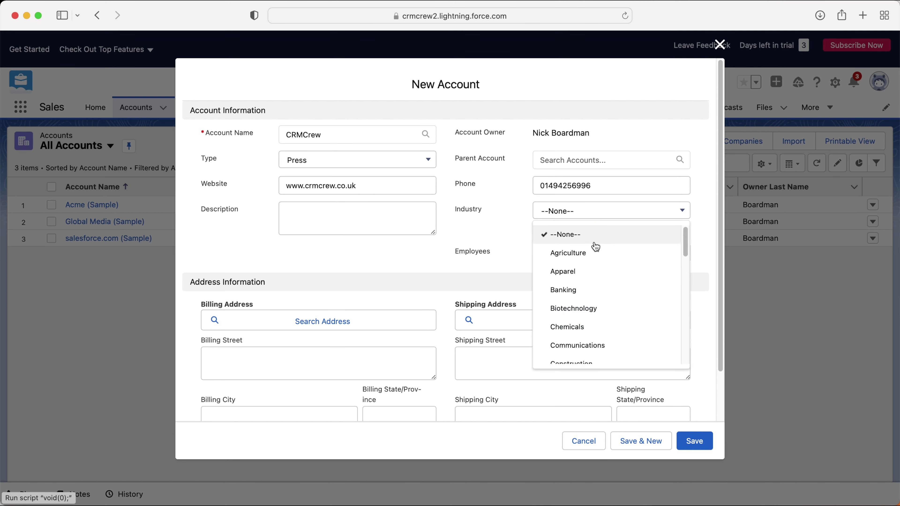
{"action": "scroll", "coordinate": [610, 287], "scroll_direction": "down", "scroll_amount": 5}
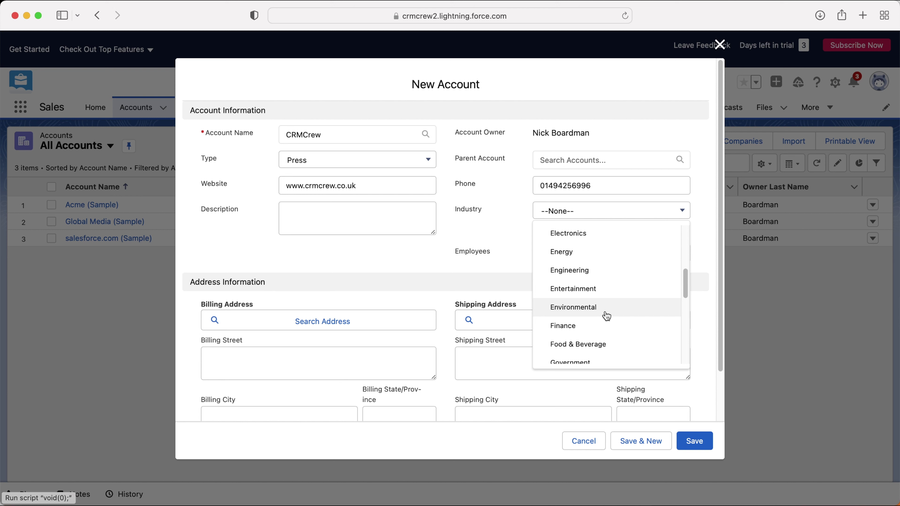
{"action": "scroll", "coordinate": [607, 315], "scroll_direction": "down", "scroll_amount": 8}
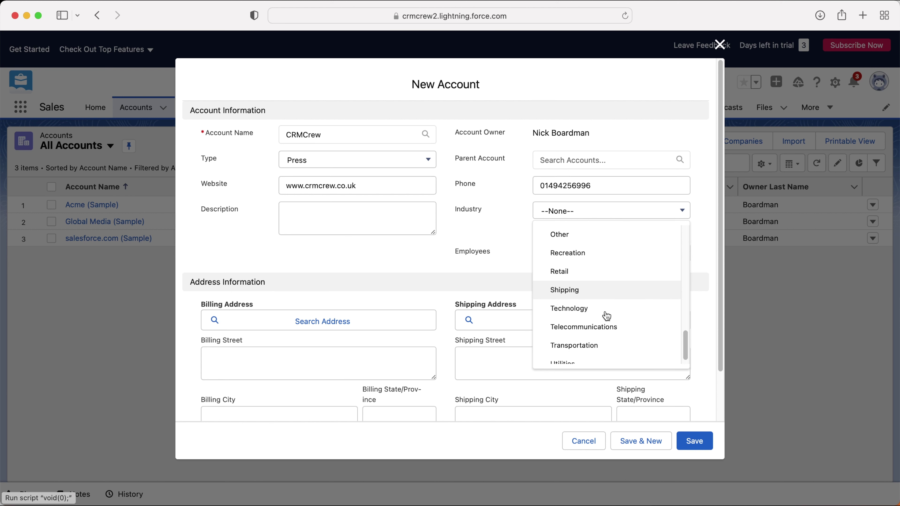
{"action": "left_click", "coordinate": [607, 315]}
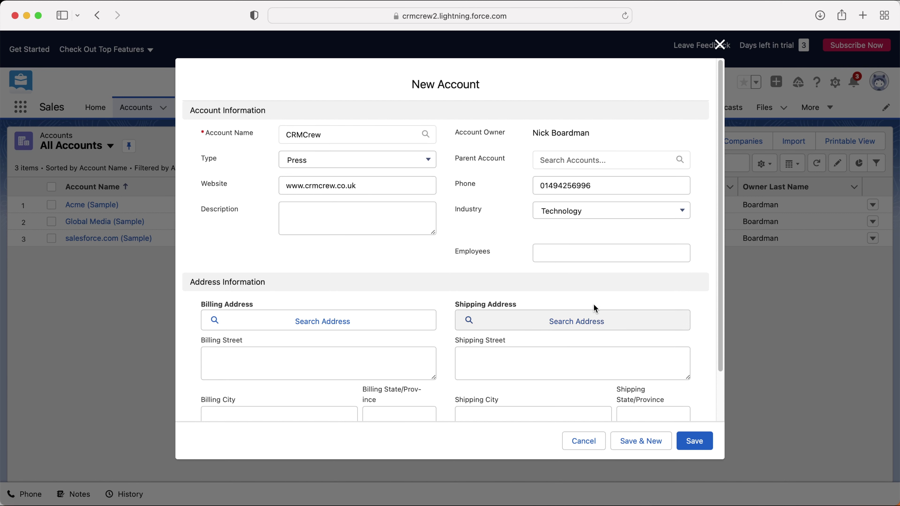
{"action": "left_click", "coordinate": [587, 254]}
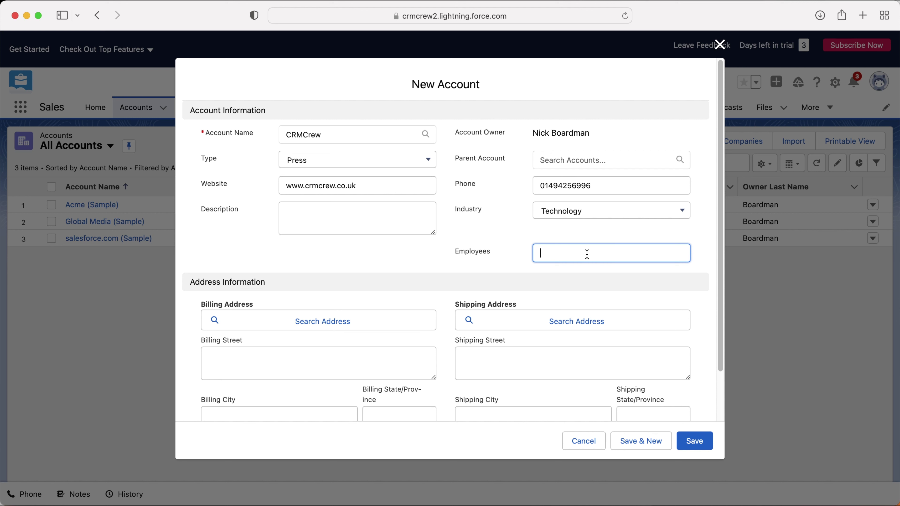
{"action": "scroll", "coordinate": [590, 248], "scroll_direction": "down", "scroll_amount": 3}
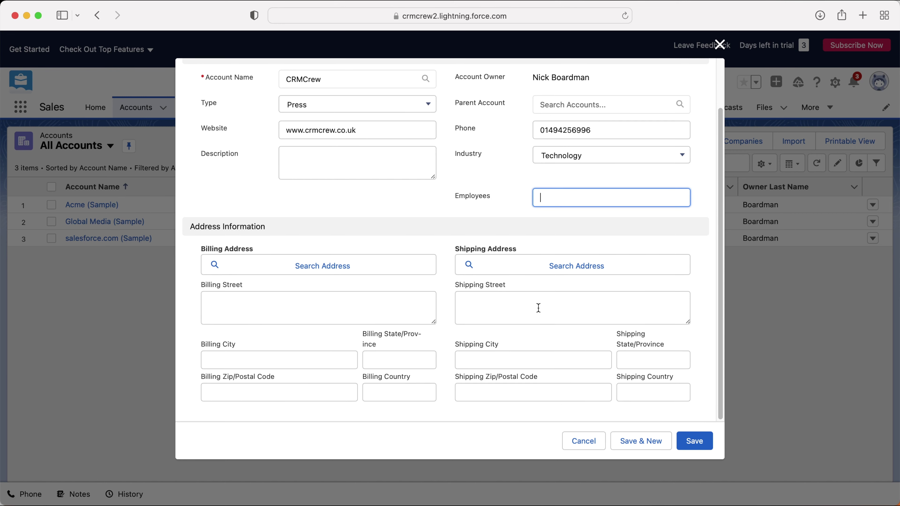
{"action": "scroll", "coordinate": [538, 308], "scroll_direction": "up", "scroll_amount": 3}
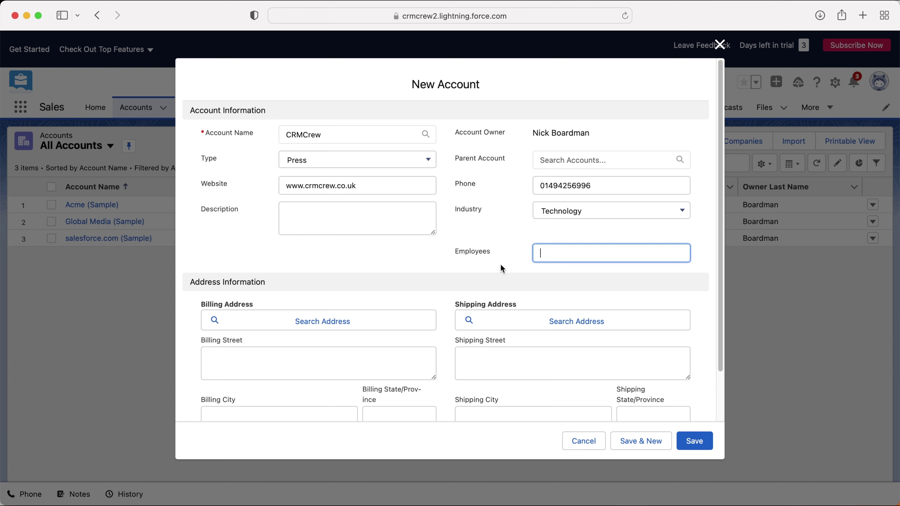
{"action": "left_click", "coordinate": [438, 246]}
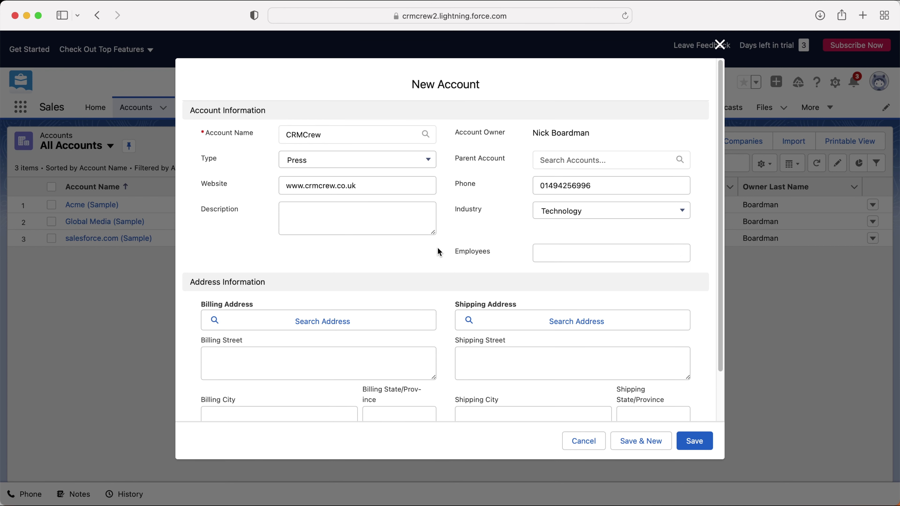
{"action": "left_click", "coordinate": [693, 445]}
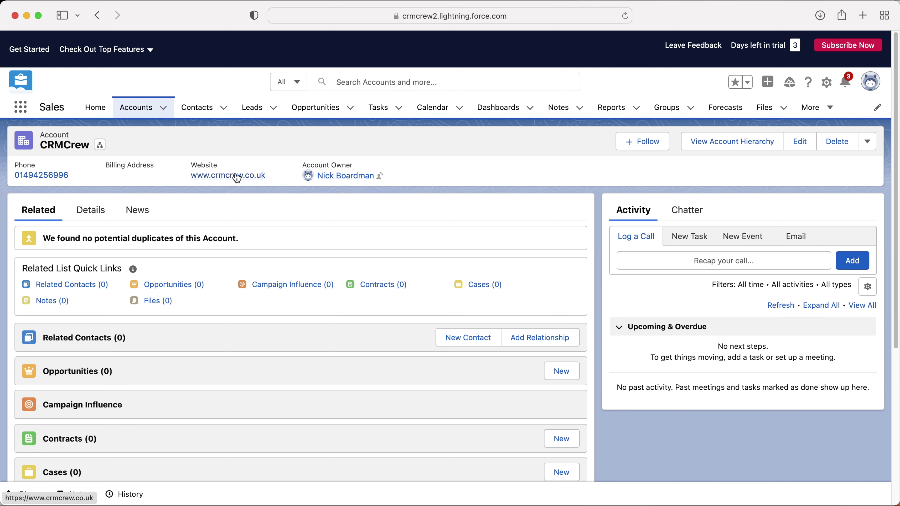
{"action": "mouse_move", "coordinate": [338, 178]}
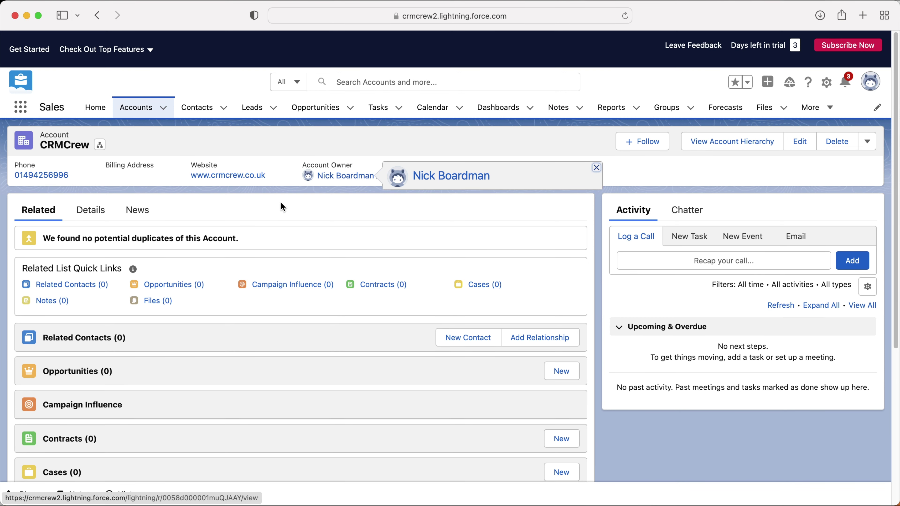
{"action": "scroll", "coordinate": [250, 245], "scroll_direction": "down", "scroll_amount": 2}
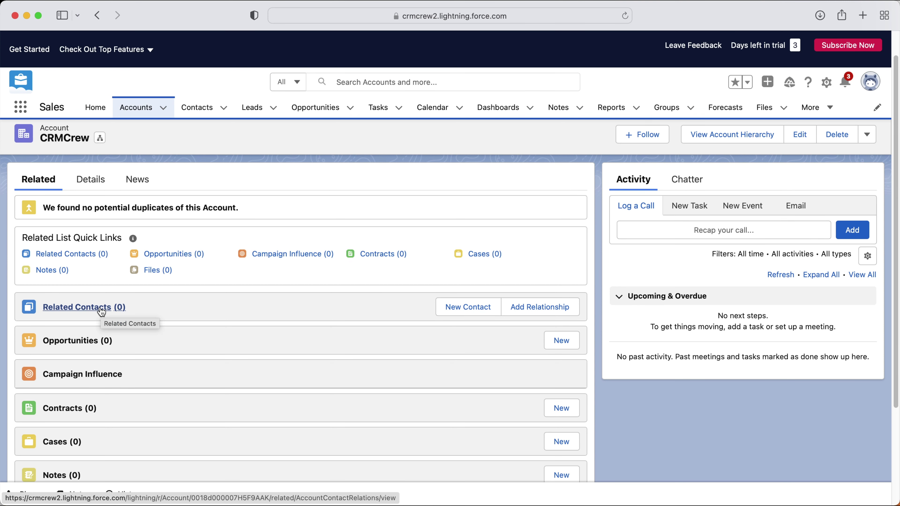
{"action": "scroll", "coordinate": [102, 311], "scroll_direction": "down", "scroll_amount": 1}
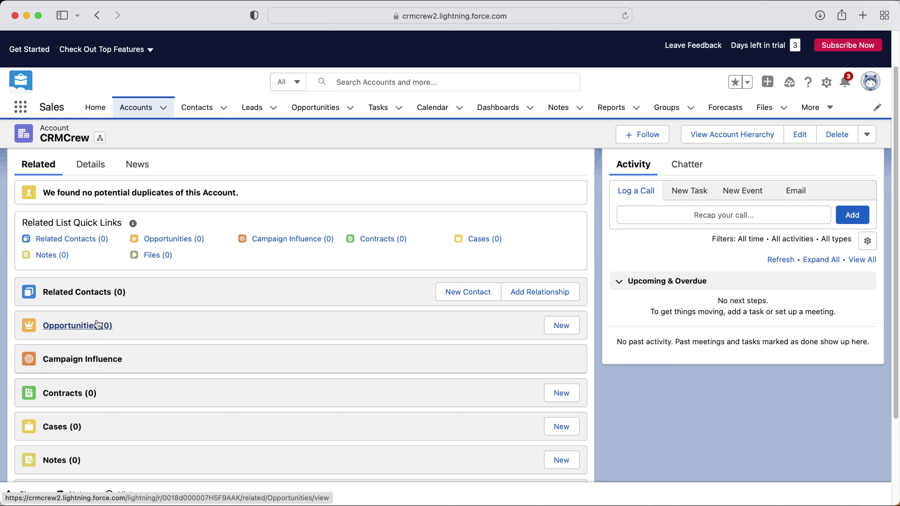
{"action": "scroll", "coordinate": [90, 271], "scroll_direction": "down", "scroll_amount": 2}
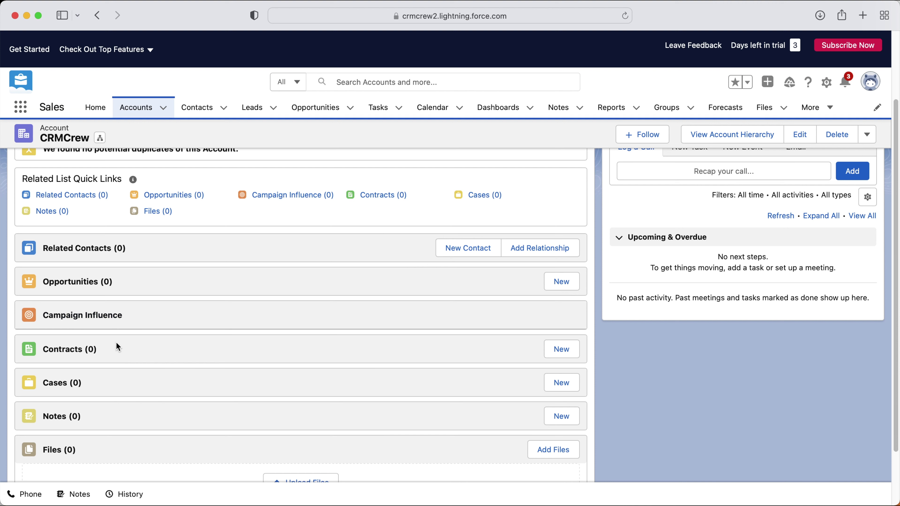
{"action": "scroll", "coordinate": [74, 387], "scroll_direction": "down", "scroll_amount": 1}
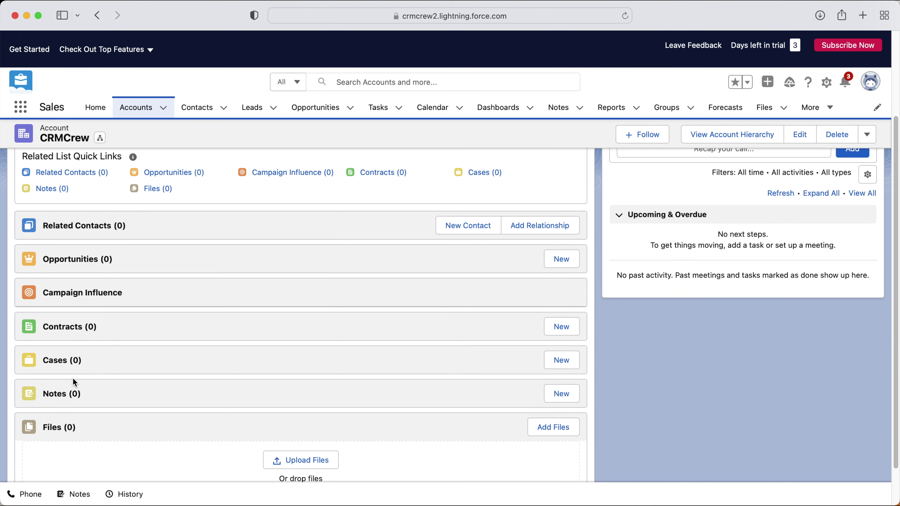
{"action": "scroll", "coordinate": [104, 427], "scroll_direction": "down", "scroll_amount": 1}
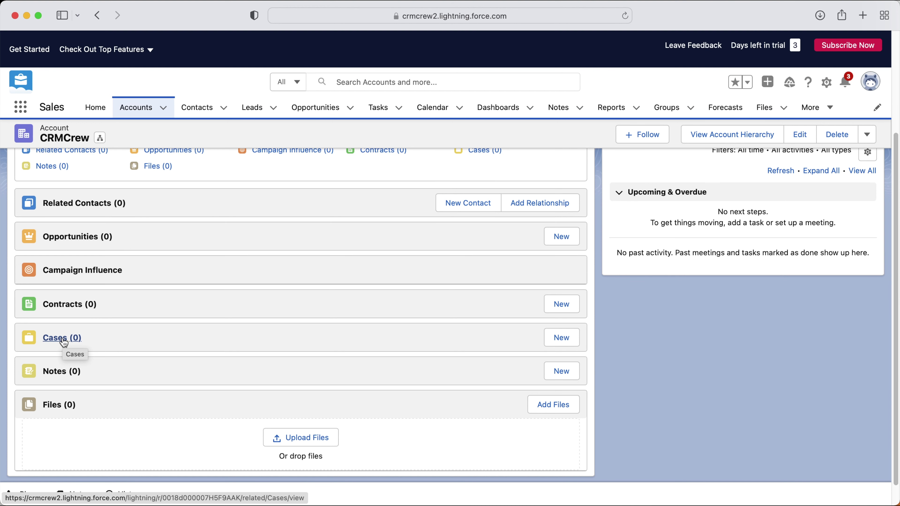
{"action": "scroll", "coordinate": [181, 316], "scroll_direction": "up", "scroll_amount": 4}
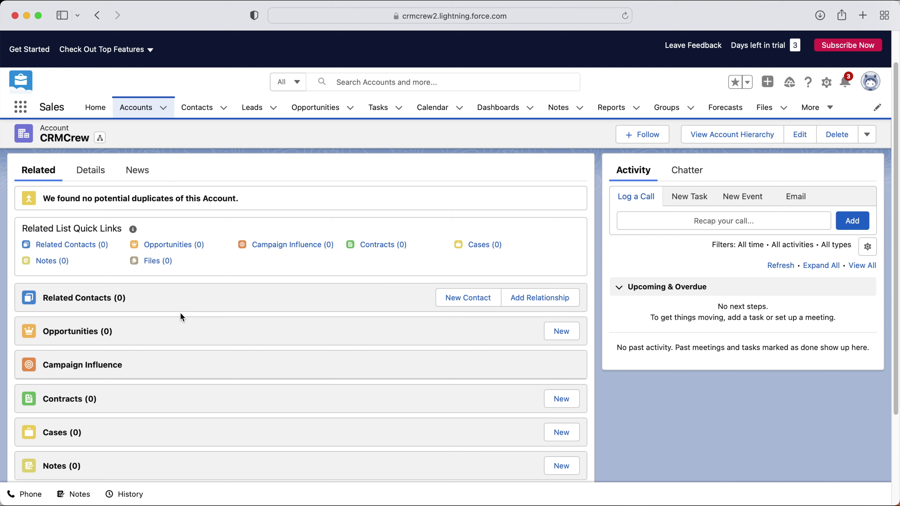
{"action": "scroll", "coordinate": [180, 313], "scroll_direction": "down", "scroll_amount": 1}
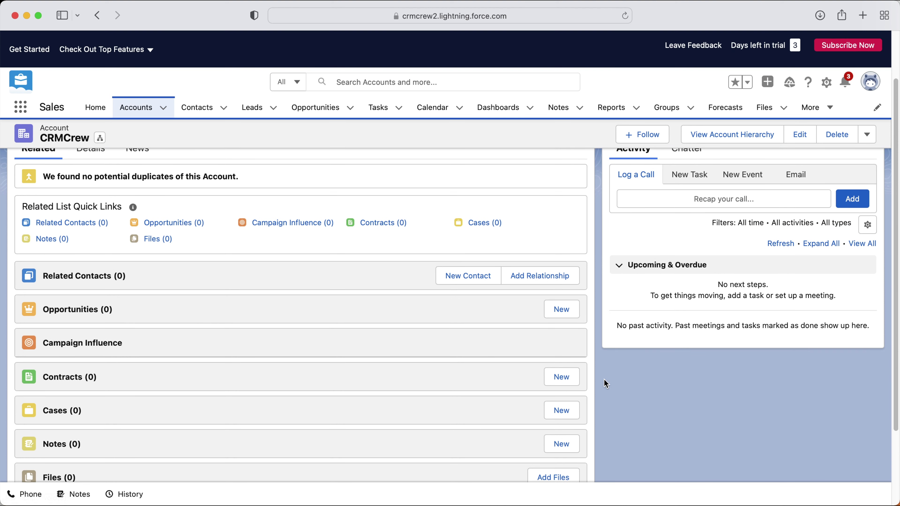
{"action": "scroll", "coordinate": [575, 345], "scroll_direction": "down", "scroll_amount": 3}
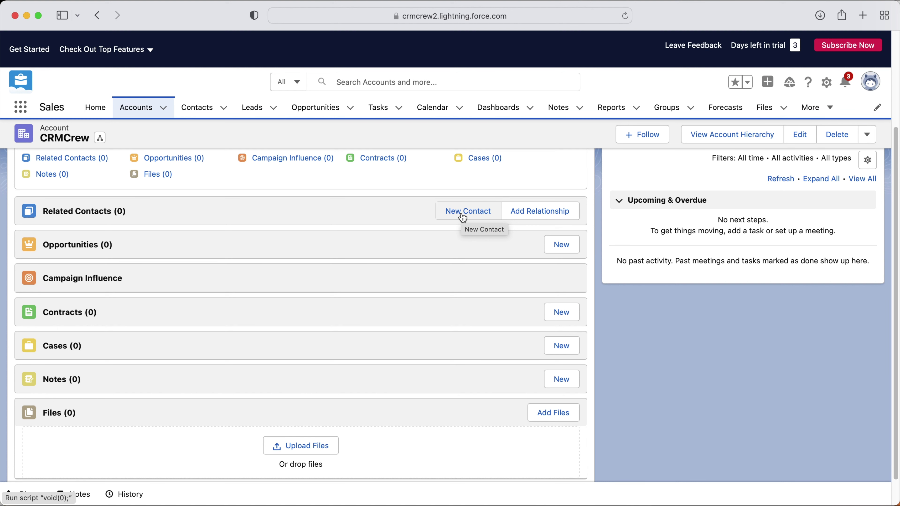
{"action": "scroll", "coordinate": [432, 296], "scroll_direction": "up", "scroll_amount": 4}
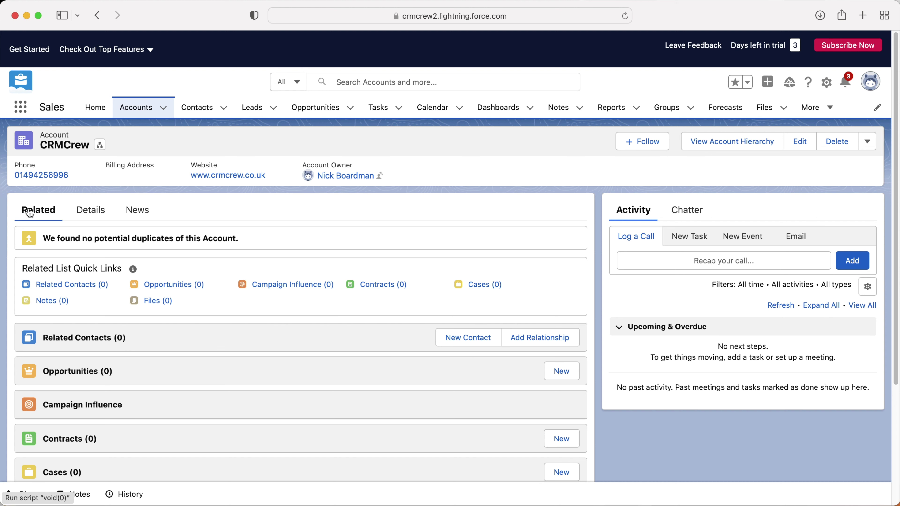
Step: View the CRMCrew Details, then its News tab, which shows no news items
{"action": "left_click", "coordinate": [95, 210]}
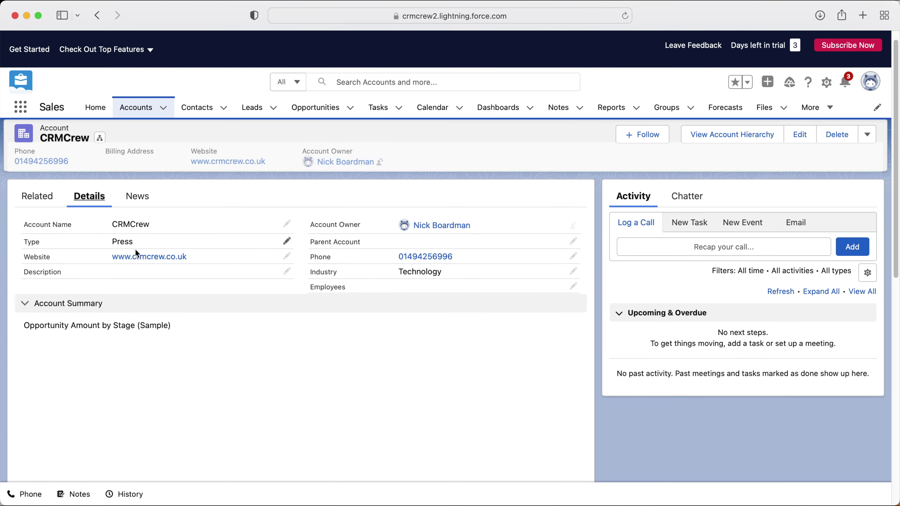
{"action": "scroll", "coordinate": [176, 226], "scroll_direction": "up", "scroll_amount": 1}
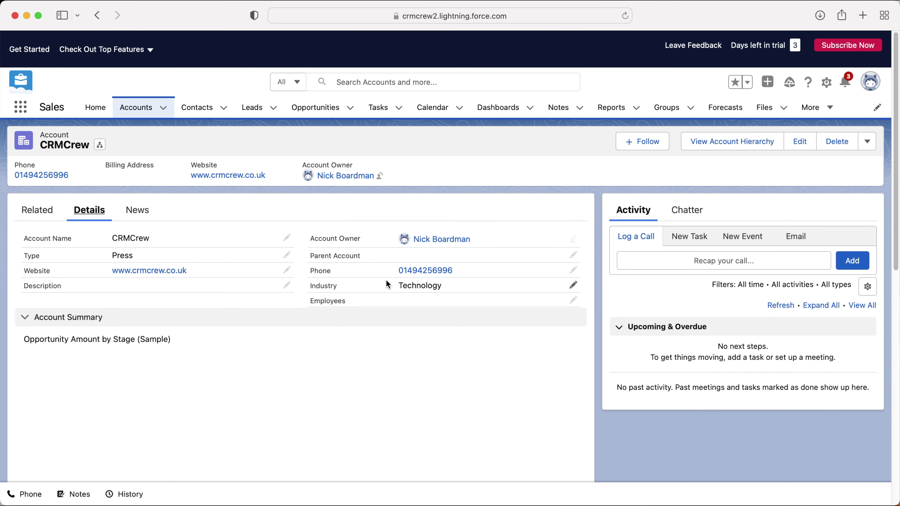
{"action": "left_click", "coordinate": [136, 210]}
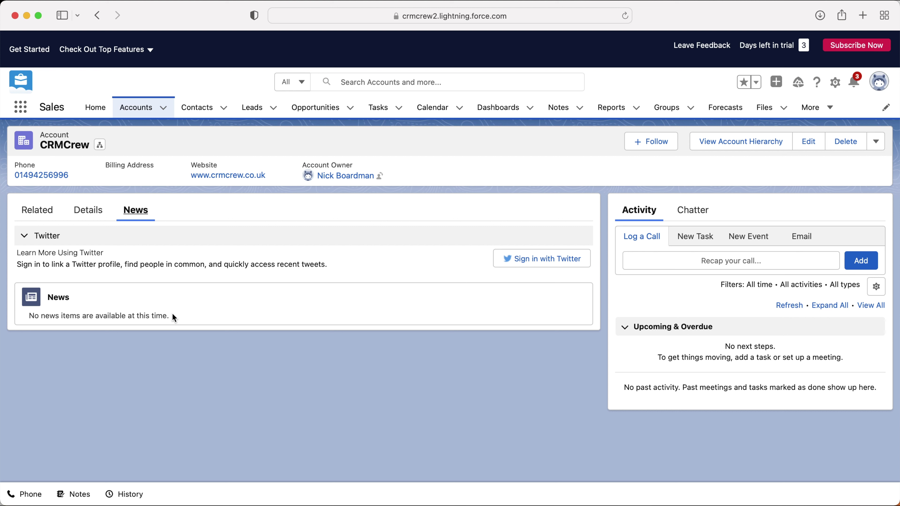
{"action": "left_click_drag", "start_coordinate": [178, 315], "coordinate": [33, 289]}
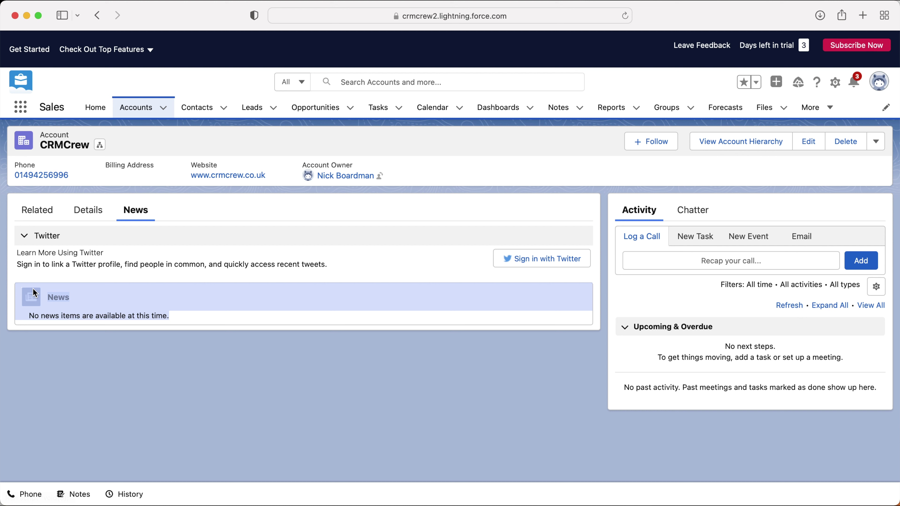
{"action": "left_click", "coordinate": [86, 301]}
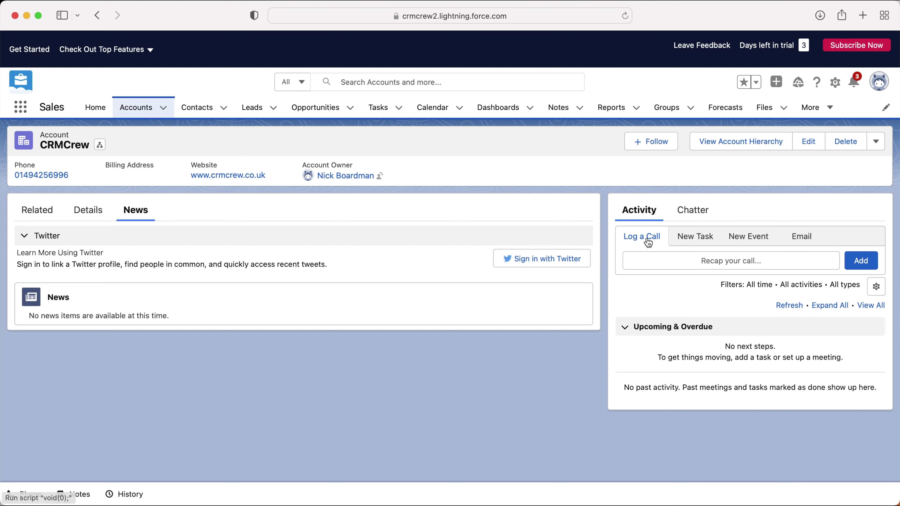
Step: Begin a call log with subject Send Letter, then switch to the Email composer's Office 365 prompt
{"action": "left_click", "coordinate": [716, 261]}
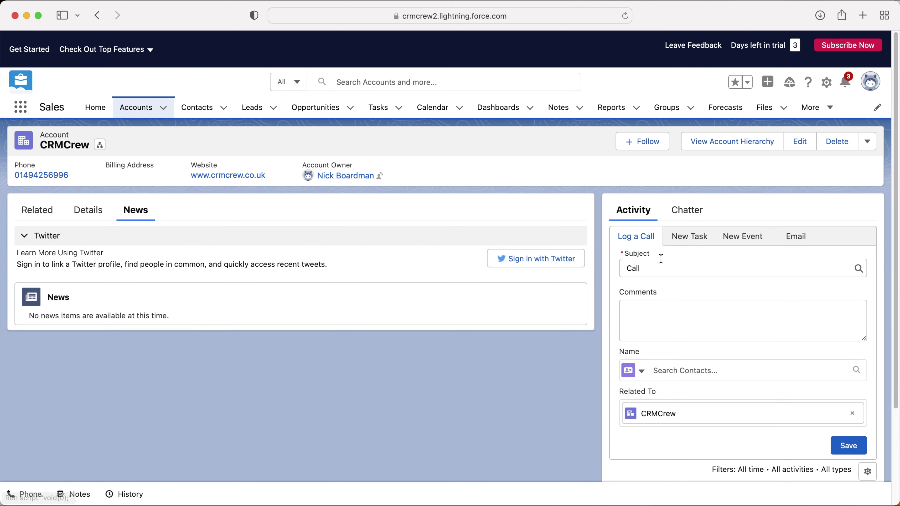
{"action": "left_click", "coordinate": [661, 268]}
{"action": "left_click", "coordinate": [655, 309]}
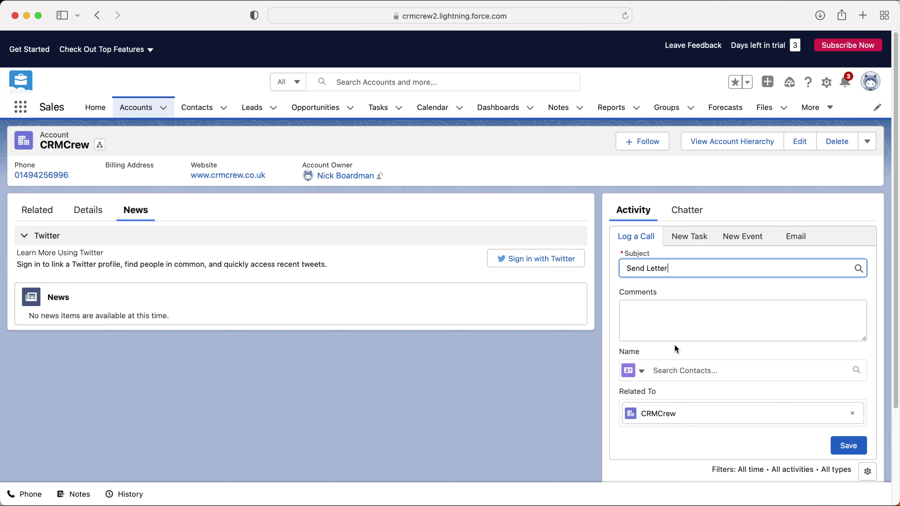
{"action": "left_click", "coordinate": [669, 318]}
{"action": "scroll", "coordinate": [697, 293], "scroll_direction": "down", "scroll_amount": 3}
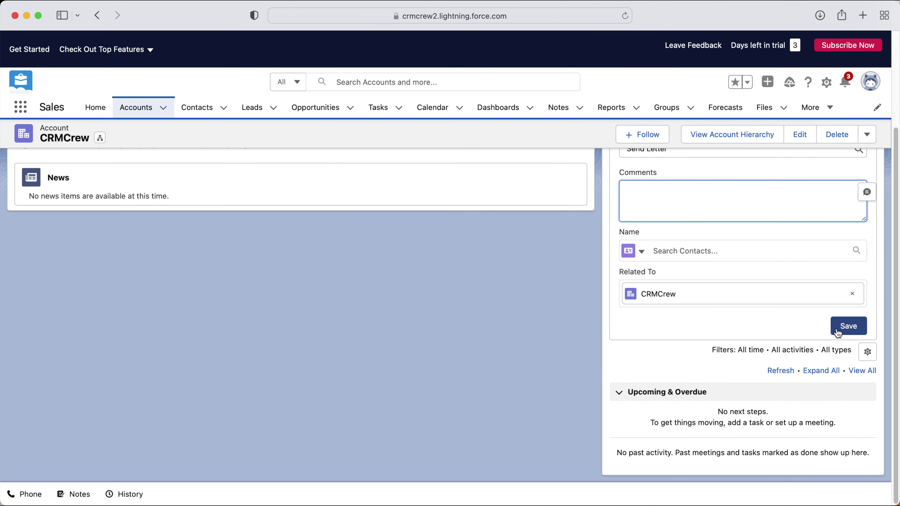
{"action": "scroll", "coordinate": [835, 330], "scroll_direction": "up", "scroll_amount": 3}
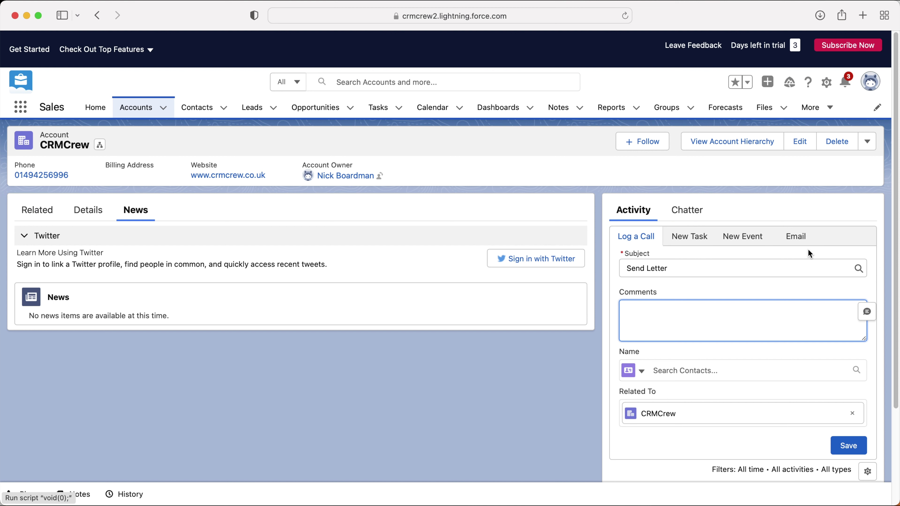
{"action": "left_click", "coordinate": [788, 237]}
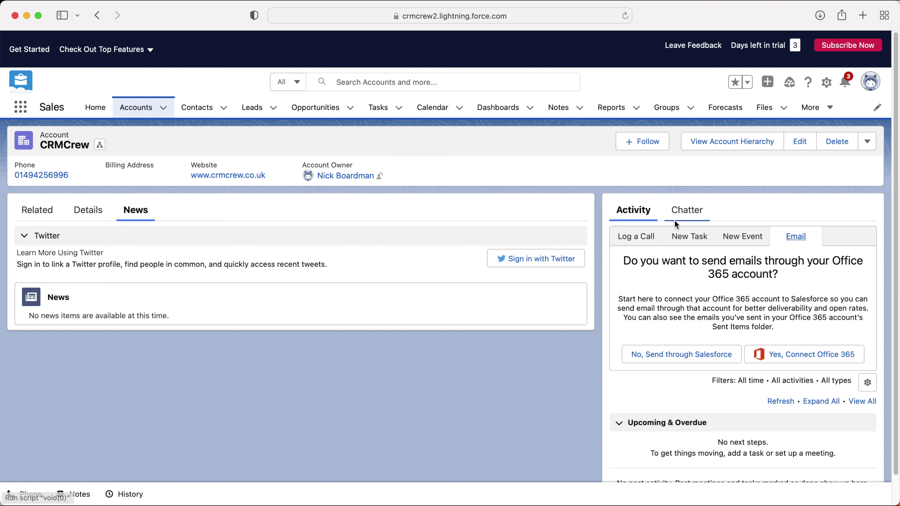
Step: Show the CRMCrew account's empty Chatter feed in the side panel
{"action": "left_click", "coordinate": [688, 211]}
{"action": "scroll", "coordinate": [687, 254], "scroll_direction": "down", "scroll_amount": 1}
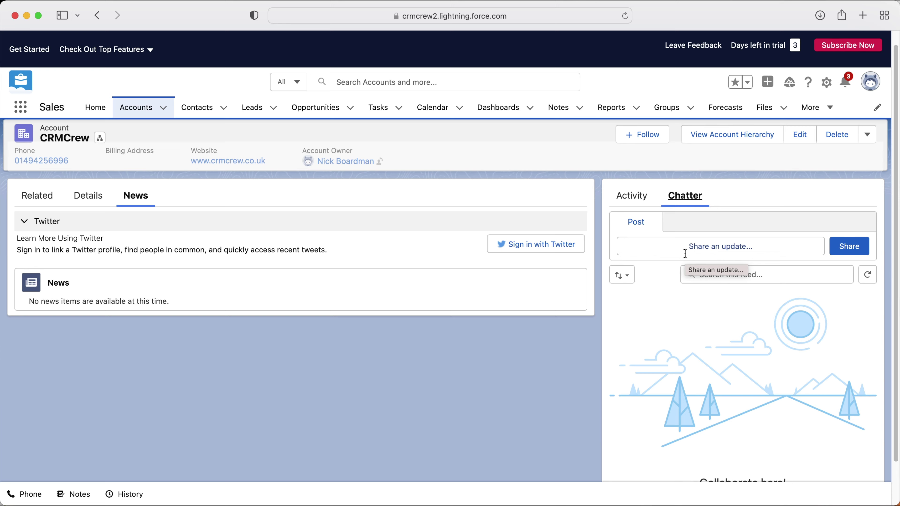
{"action": "scroll", "coordinate": [685, 253], "scroll_direction": "up", "scroll_amount": 1}
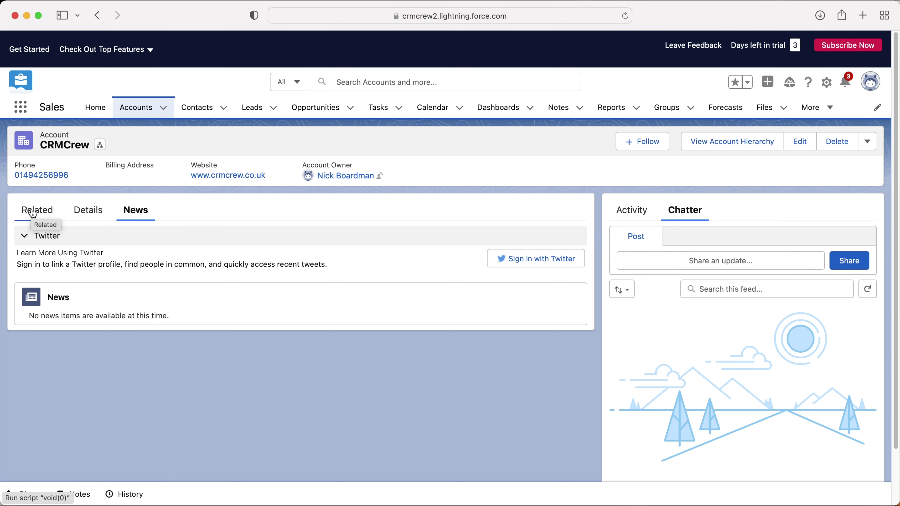
Step: From the Related tab, open the empty Notes (0) related list
{"action": "left_click", "coordinate": [33, 213]}
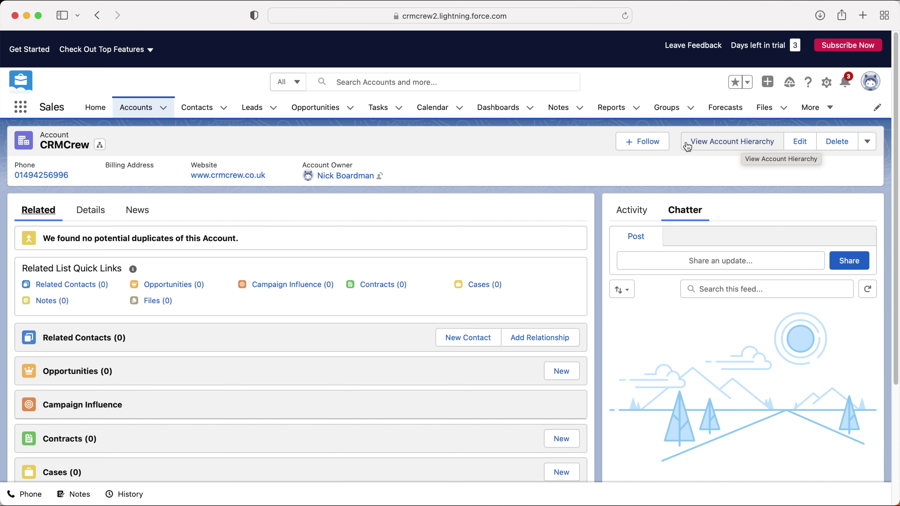
{"action": "left_click", "coordinate": [867, 141]}
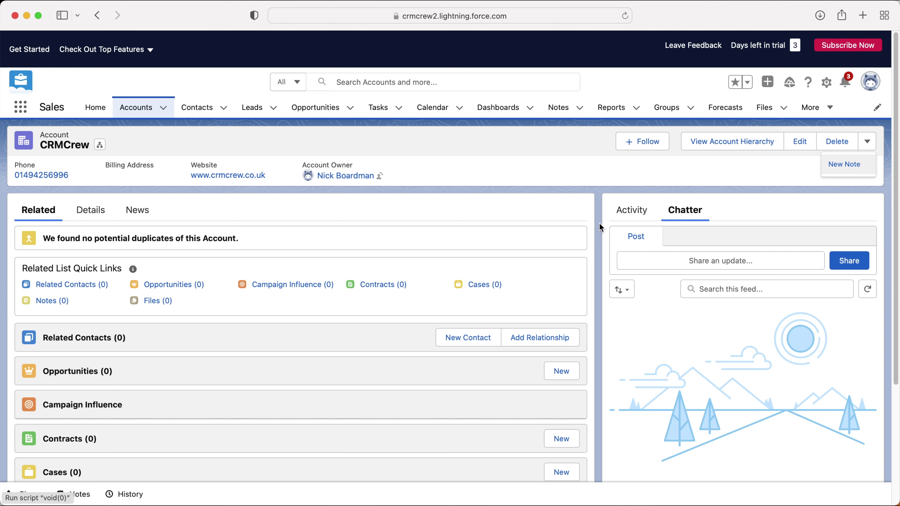
{"action": "scroll", "coordinate": [336, 279], "scroll_direction": "down", "scroll_amount": 5}
{"action": "left_click", "coordinate": [71, 364]}
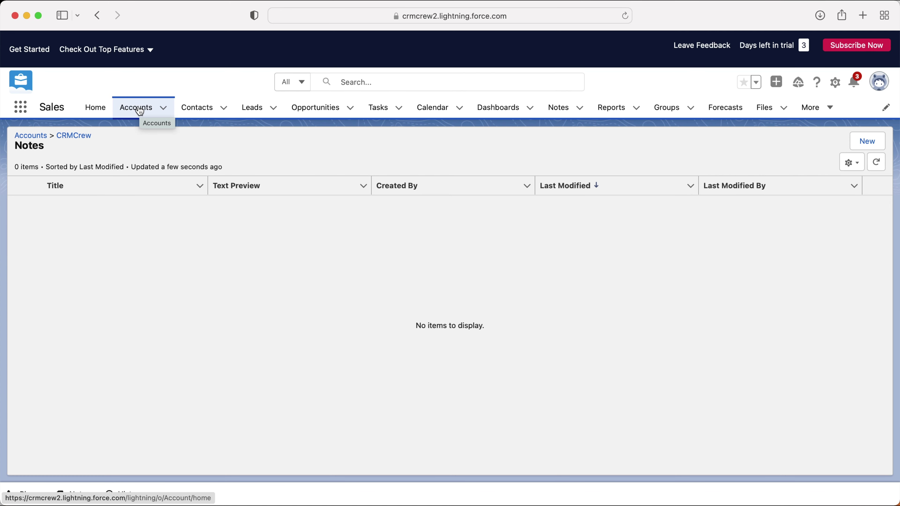
Step: Go to Accounts and switch the list view to My Accounts
{"action": "left_click", "coordinate": [140, 111]}
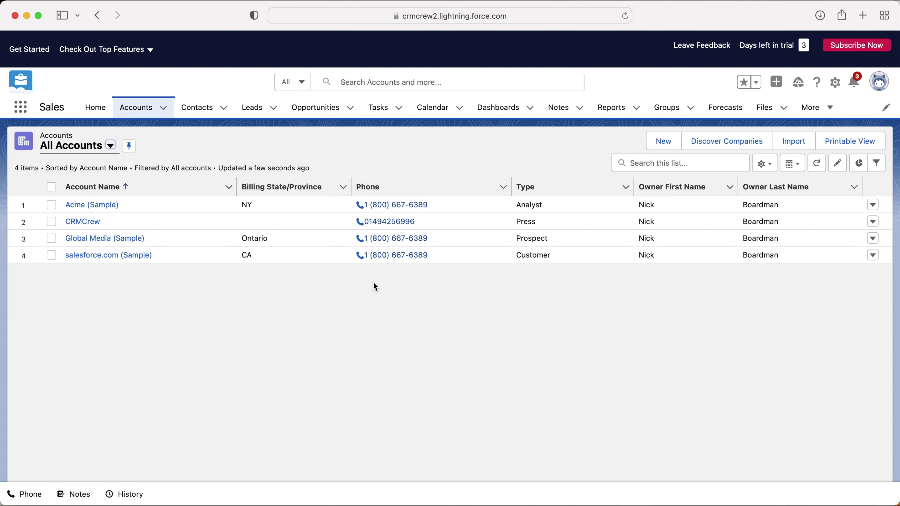
{"action": "left_click", "coordinate": [111, 146]}
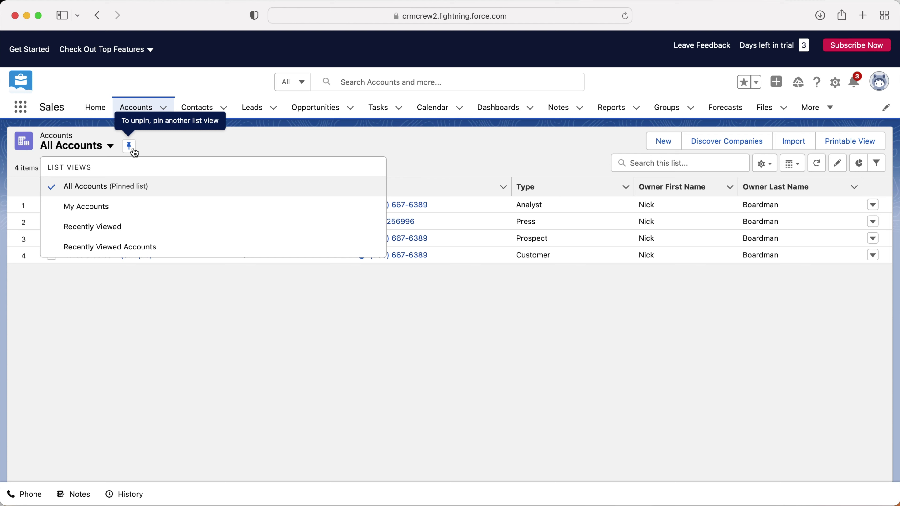
{"action": "left_click", "coordinate": [112, 212]}
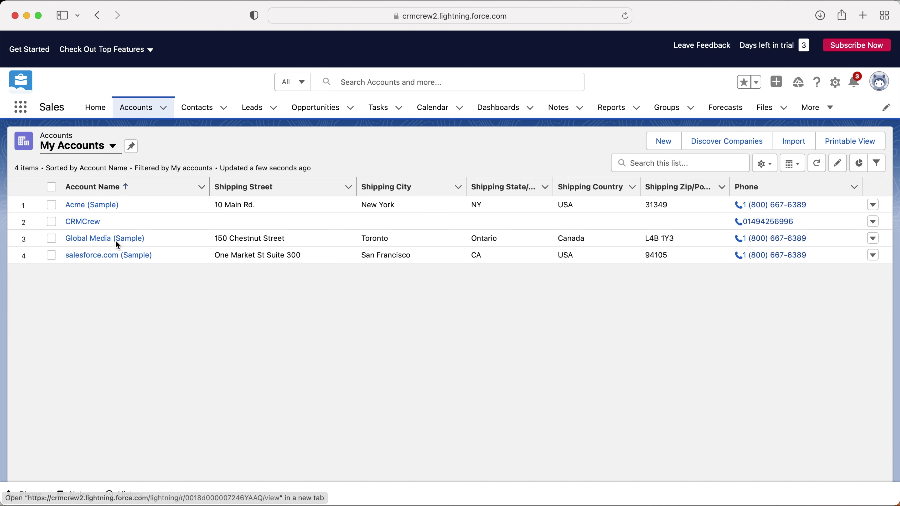
Step: Pin Recently Viewed as the default list, then switch back to All Accounts
{"action": "left_click", "coordinate": [86, 146]}
{"action": "left_click", "coordinate": [105, 226]}
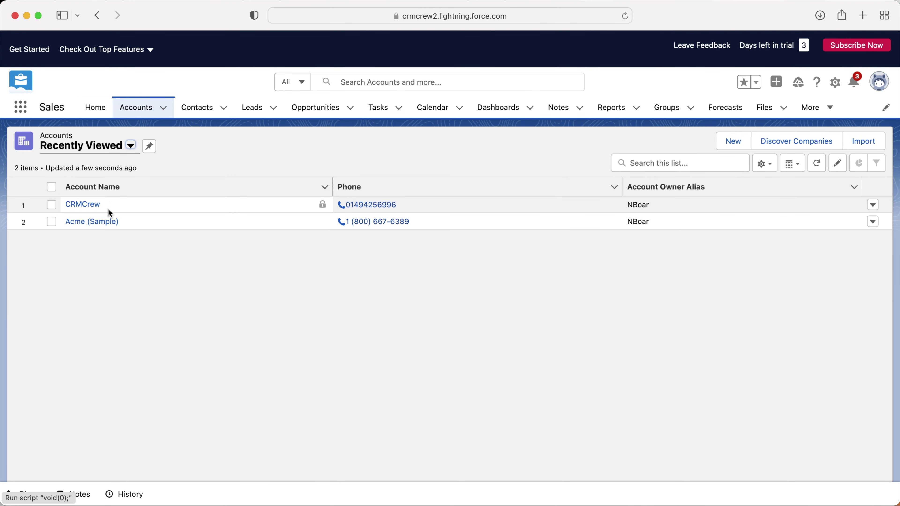
{"action": "left_click", "coordinate": [149, 146]}
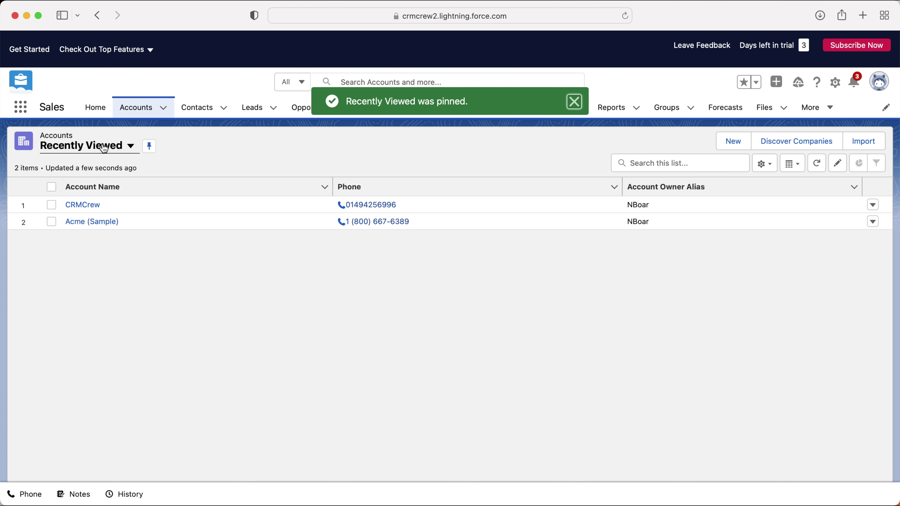
{"action": "left_click", "coordinate": [115, 145]}
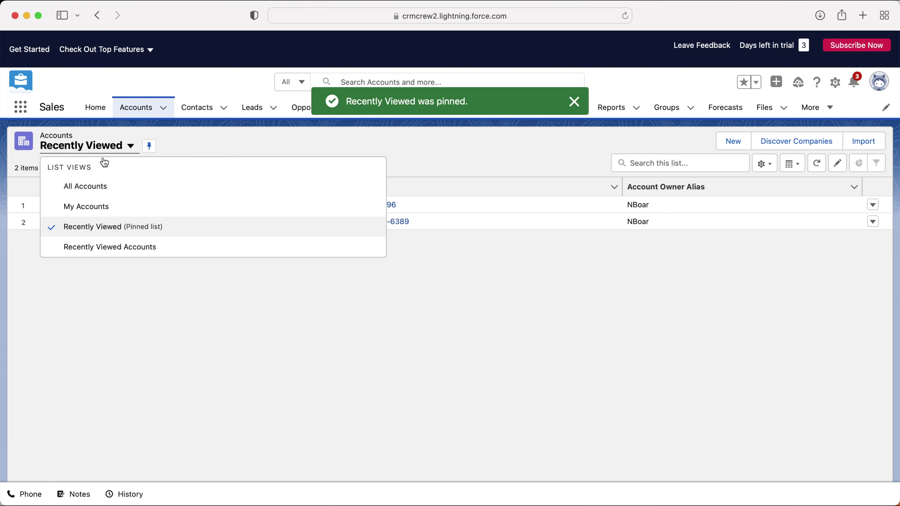
{"action": "left_click", "coordinate": [86, 186]}
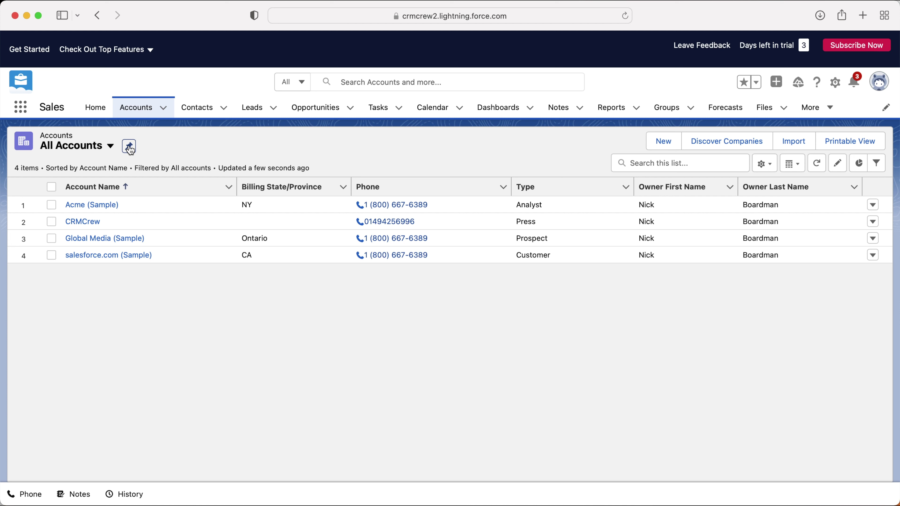
Step: Pin All Accounts as the default list and display it as Split View
{"action": "left_click", "coordinate": [129, 146]}
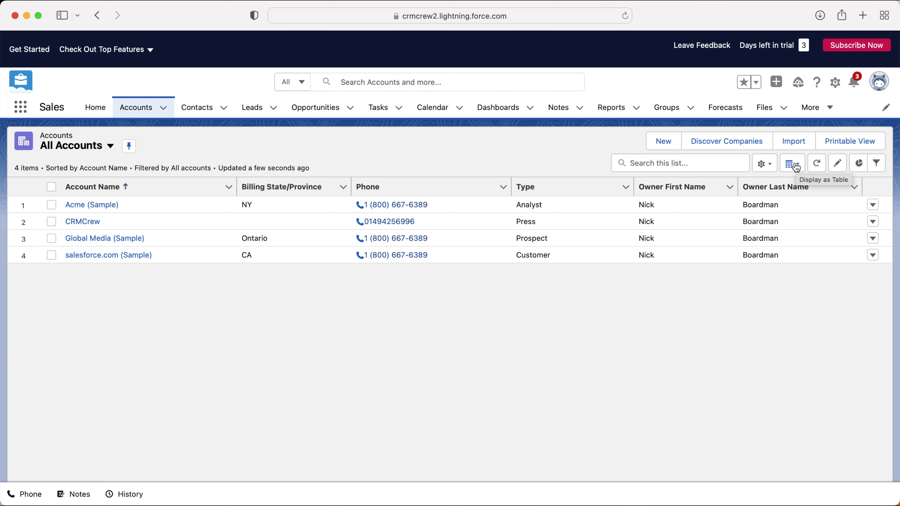
{"action": "left_click", "coordinate": [798, 165]}
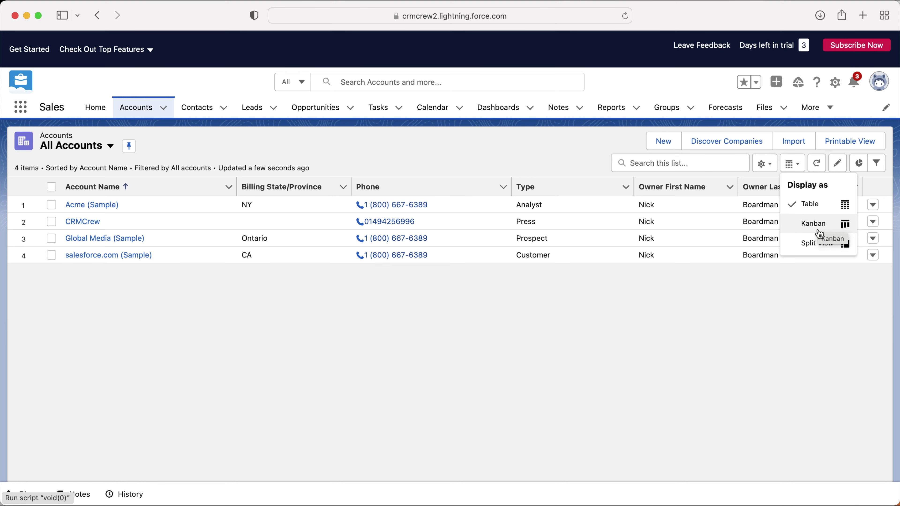
{"action": "left_click", "coordinate": [817, 245]}
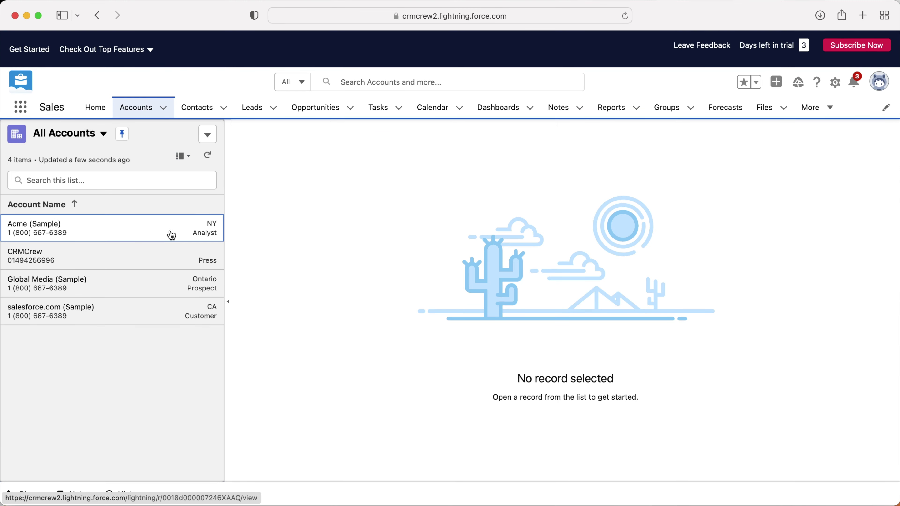
Step: Preview Acme (Sample), then open the CRMCrew record beside the list
{"action": "left_click", "coordinate": [171, 235]}
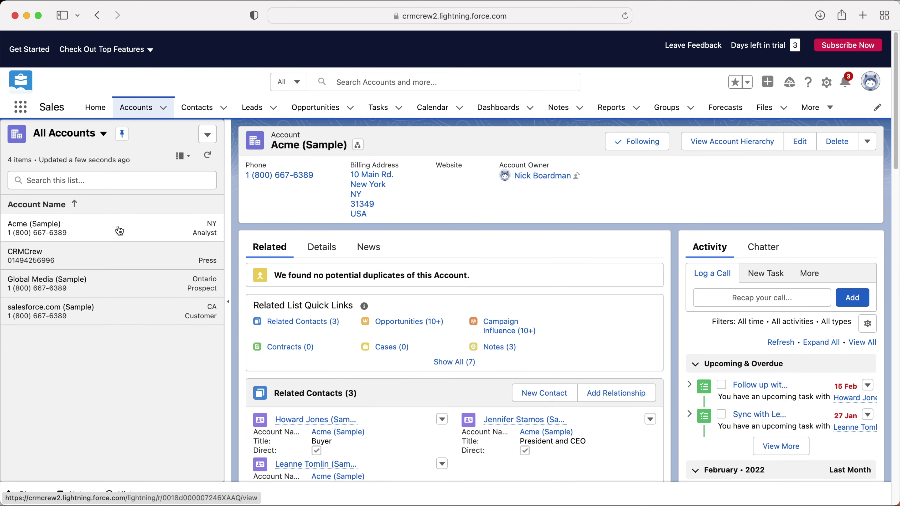
{"action": "scroll", "coordinate": [407, 233], "scroll_direction": "down", "scroll_amount": 3}
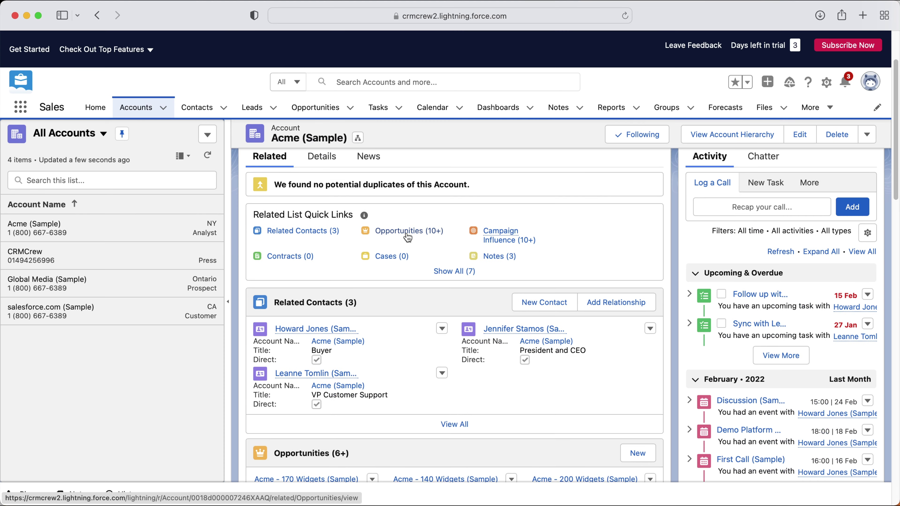
{"action": "scroll", "coordinate": [406, 234], "scroll_direction": "up", "scroll_amount": 3}
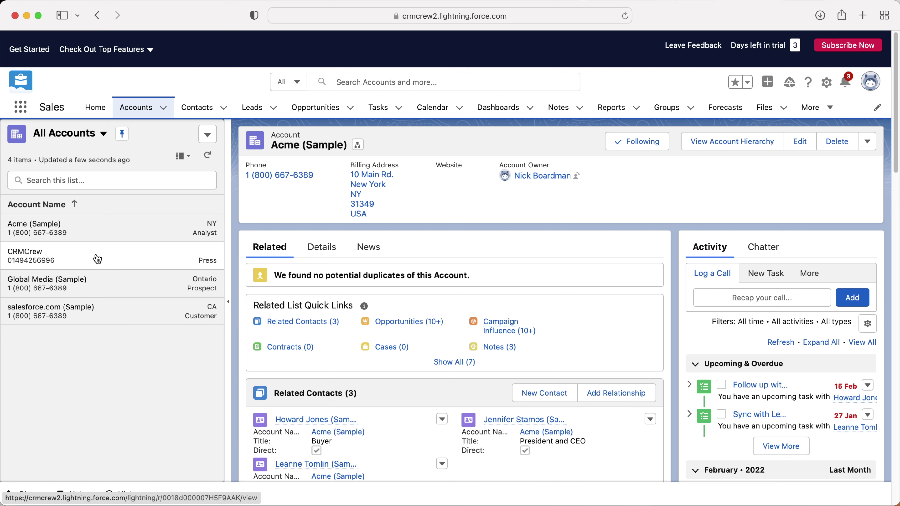
{"action": "left_click", "coordinate": [95, 257]}
{"action": "scroll", "coordinate": [490, 348], "scroll_direction": "down", "scroll_amount": 4}
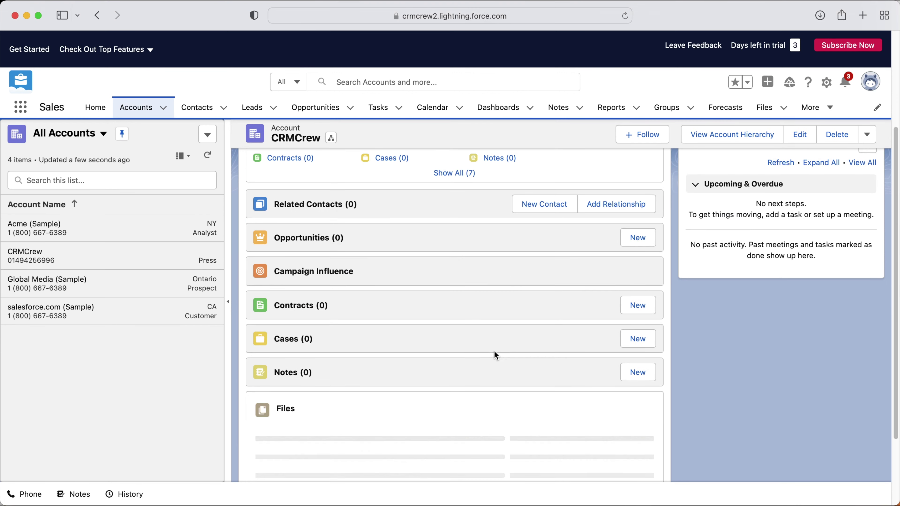
{"action": "scroll", "coordinate": [442, 262], "scroll_direction": "up", "scroll_amount": 5}
{"action": "mouse_move", "coordinate": [504, 287]}
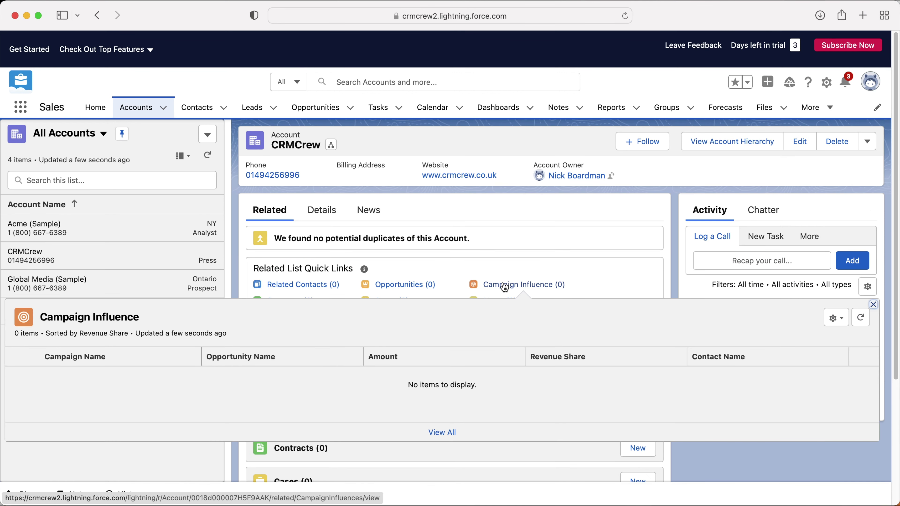
{"action": "scroll", "coordinate": [504, 287], "scroll_direction": "down", "scroll_amount": 4}
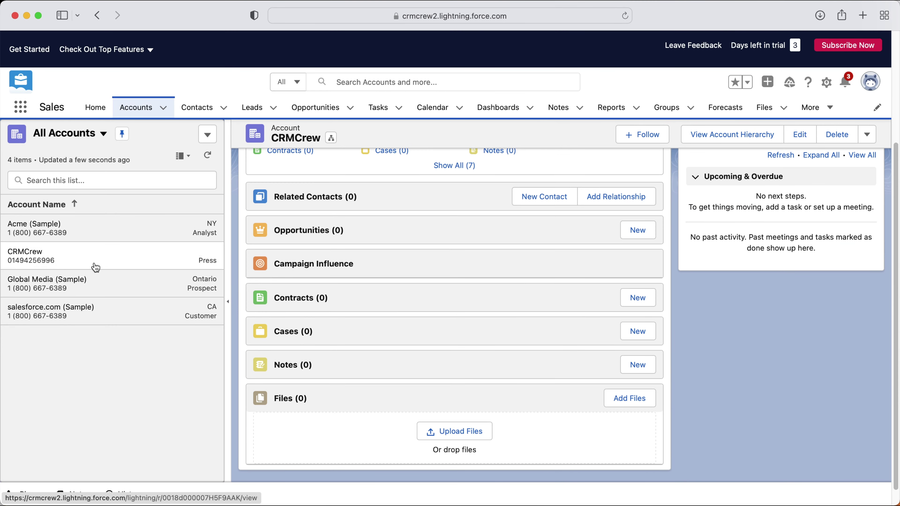
{"action": "scroll", "coordinate": [130, 278], "scroll_direction": "up", "scroll_amount": 4}
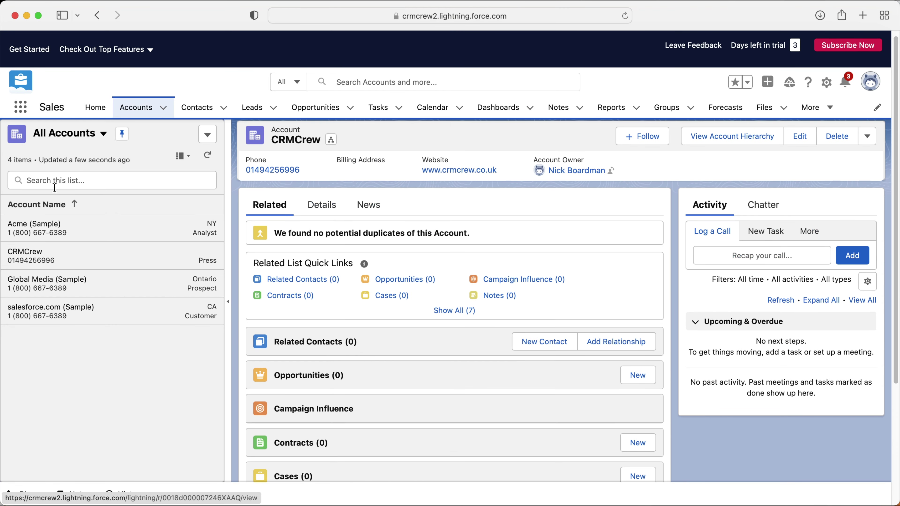
Step: Switch the All Accounts display back to Table and briefly open CRMCrew's row actions
{"action": "left_click", "coordinate": [183, 156]}
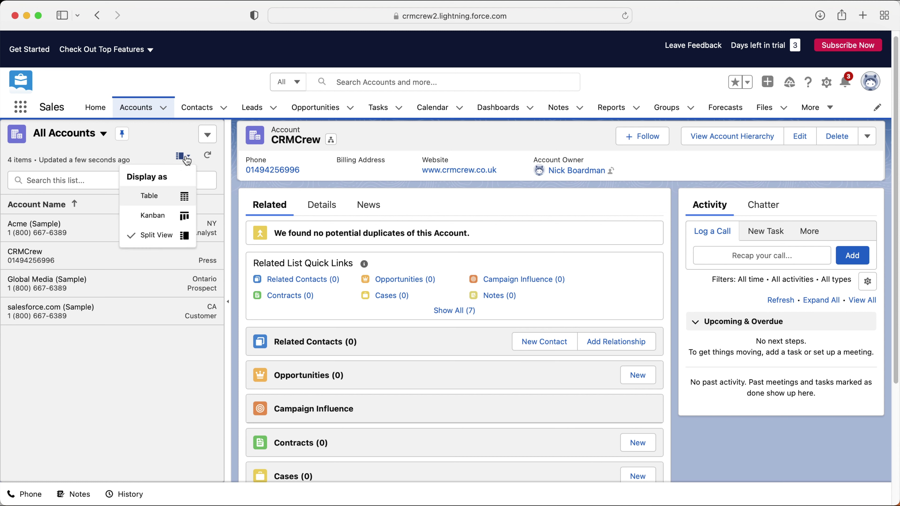
{"action": "left_click", "coordinate": [164, 193]}
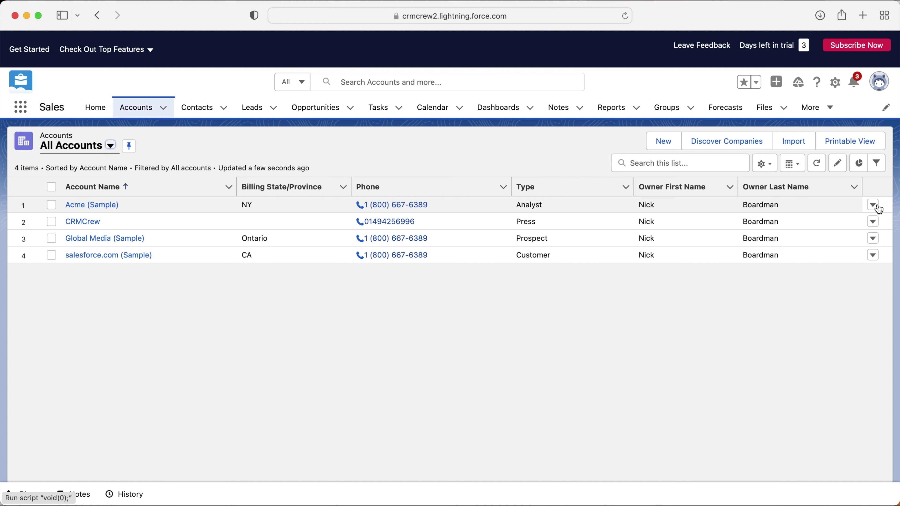
{"action": "left_click", "coordinate": [873, 222]}
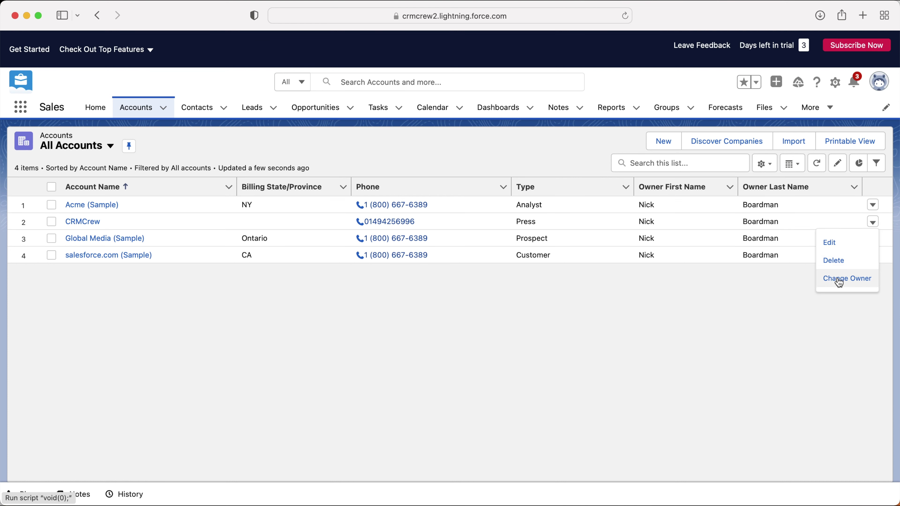
{"action": "left_click", "coordinate": [691, 300]}
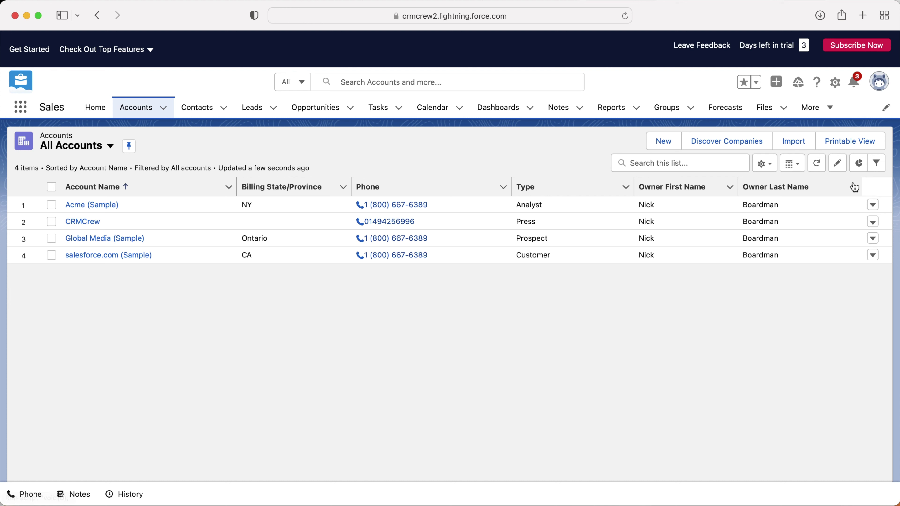
{"action": "left_click", "coordinate": [877, 164]}
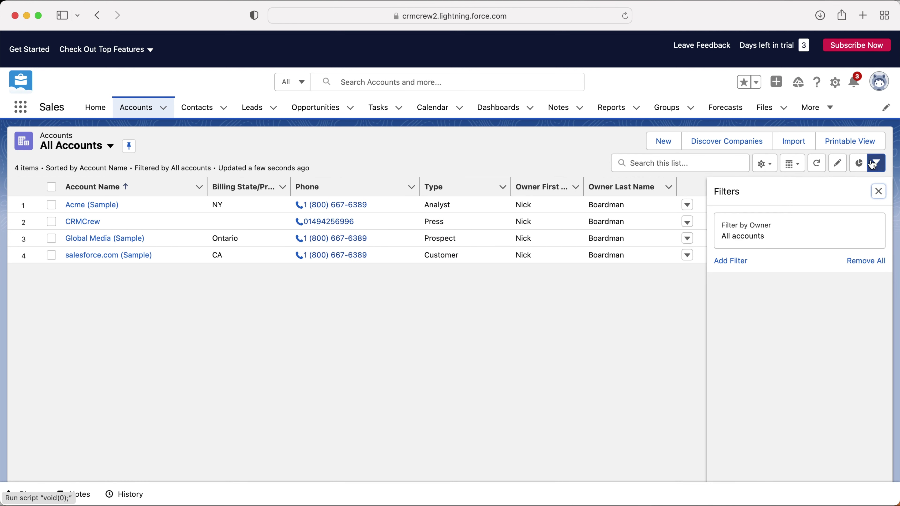
{"action": "left_click", "coordinate": [876, 166]}
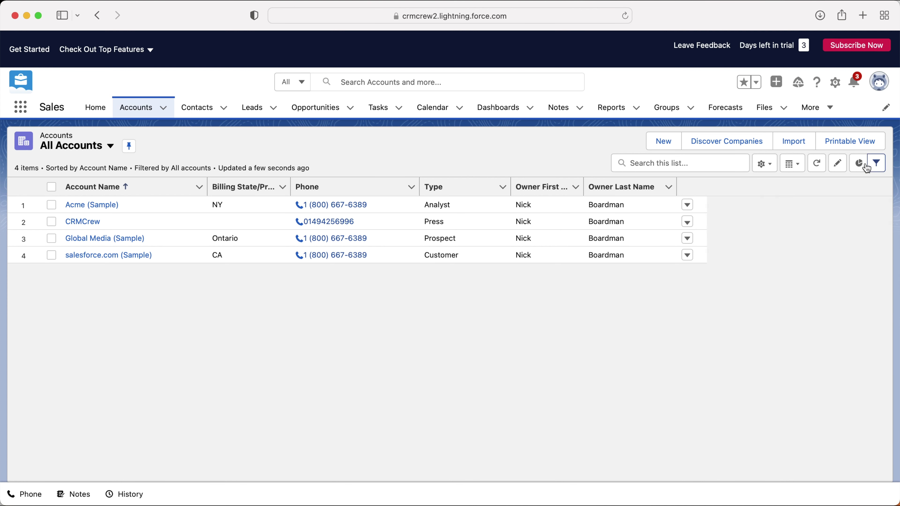